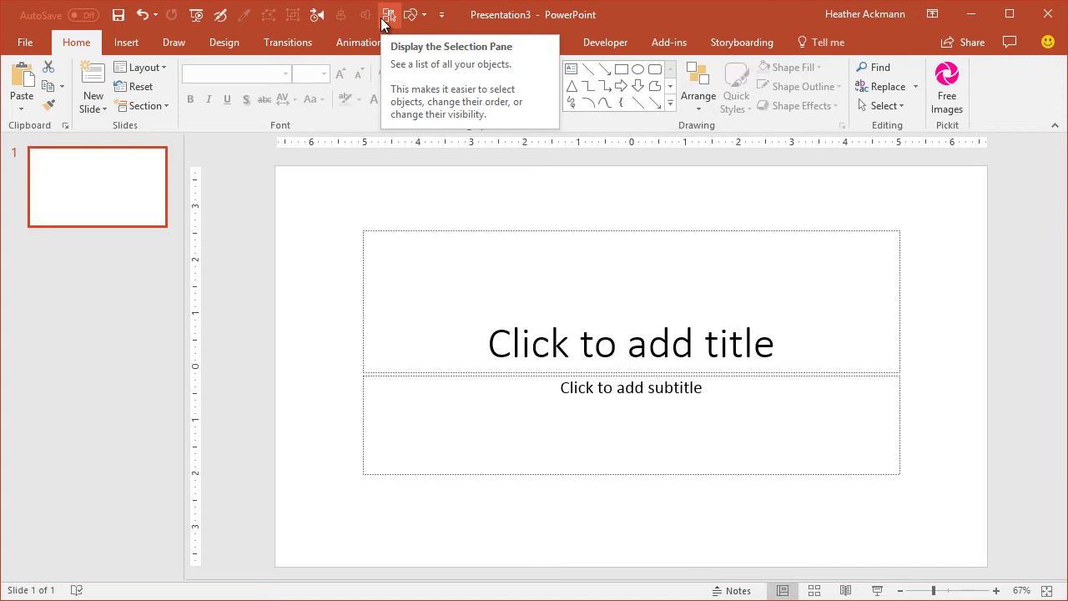
- Display the Selection pane listing the slide's objects and close it again, twice
{"action": "left_click", "coordinate": [388, 15]}
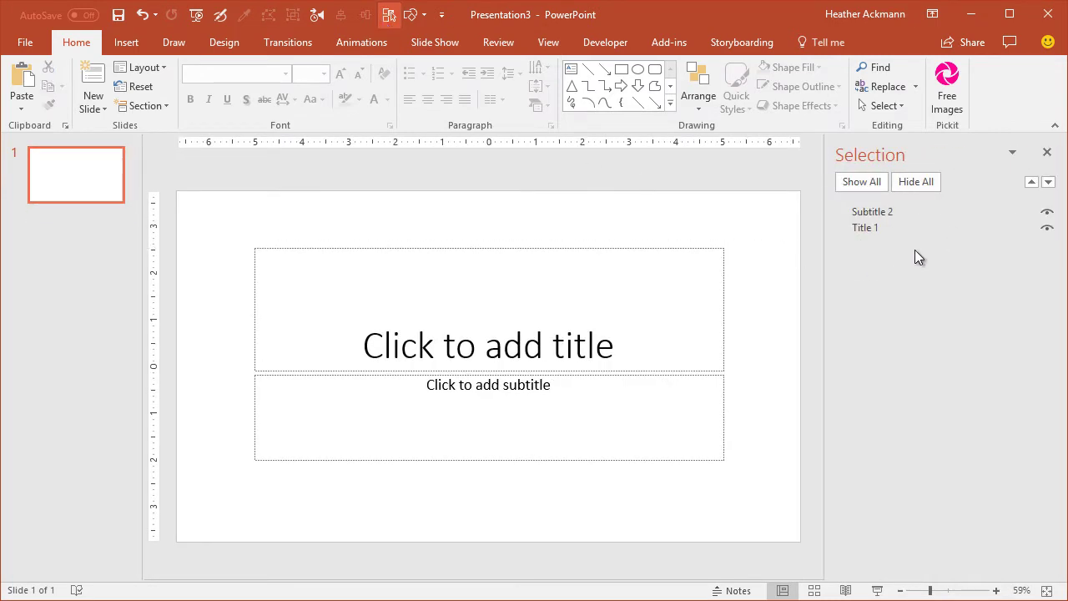
{"action": "left_click", "coordinate": [1047, 152]}
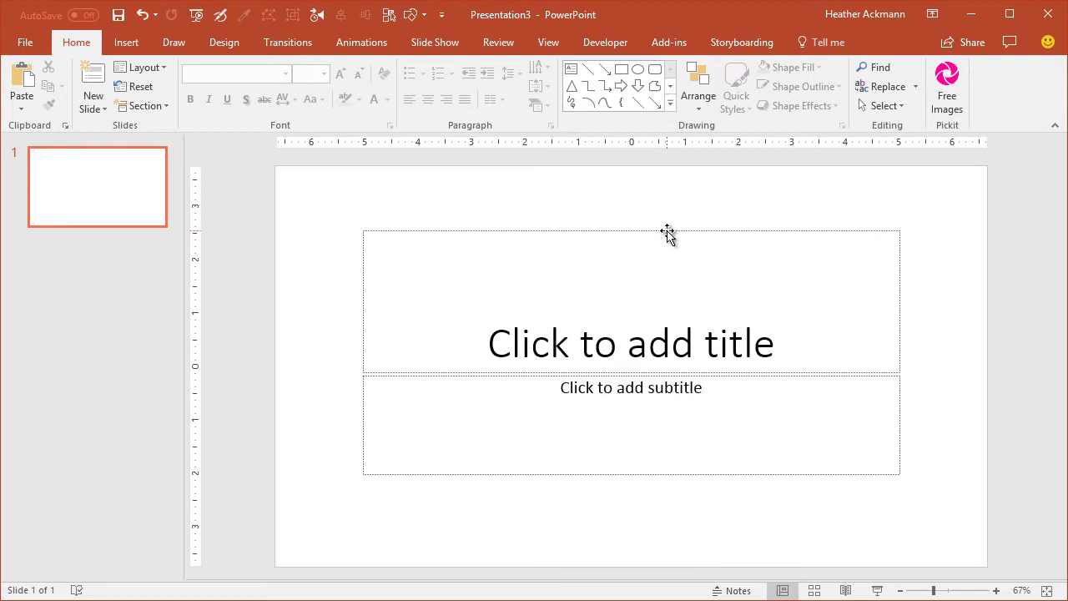
{"action": "left_click", "coordinate": [703, 98]}
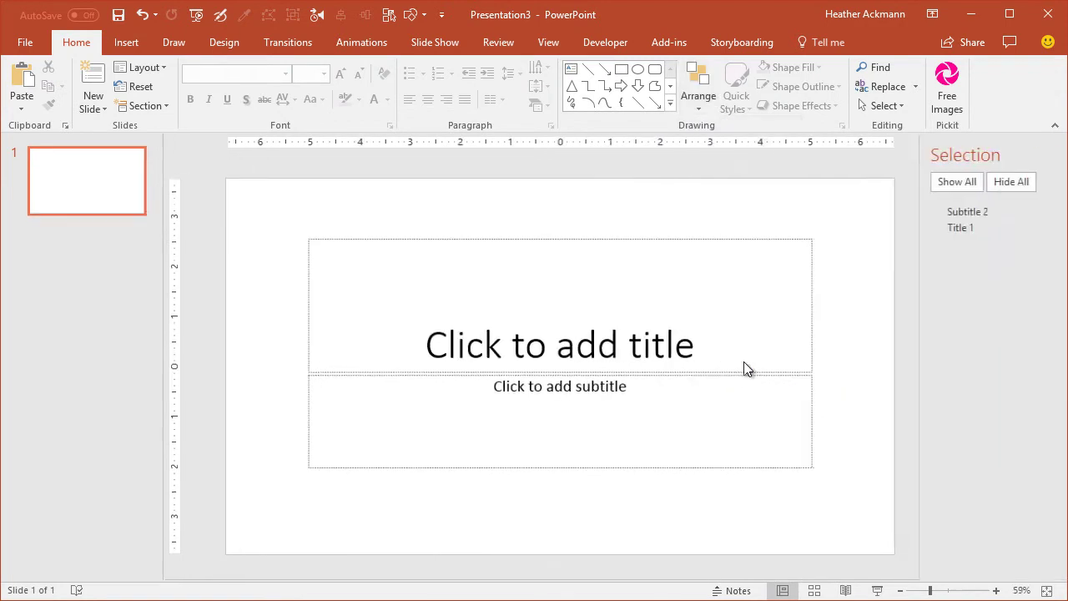
{"action": "left_click", "coordinate": [742, 366]}
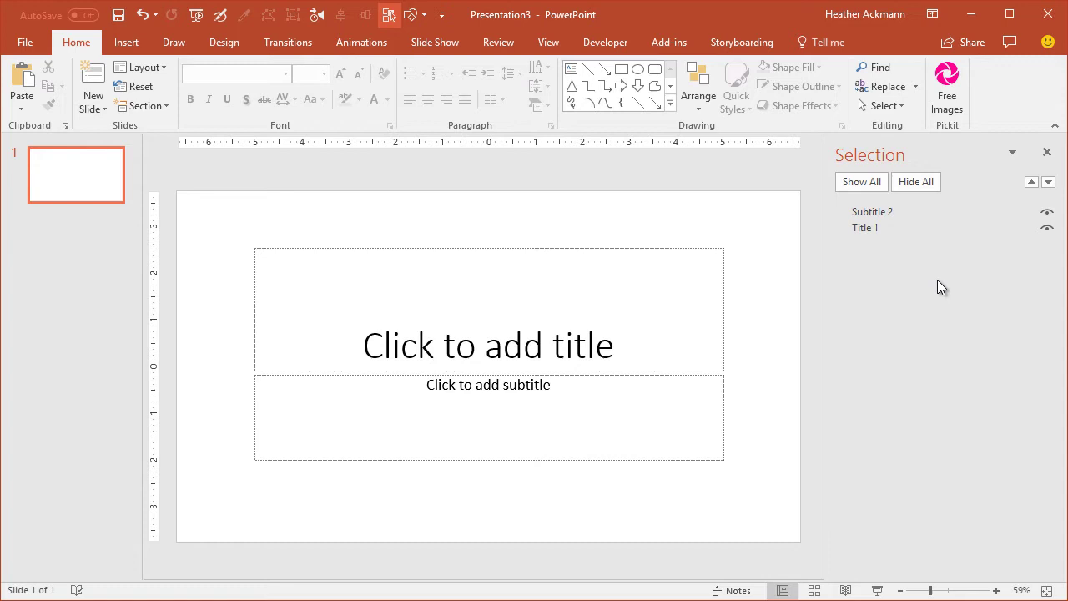
{"action": "left_click", "coordinate": [1047, 152]}
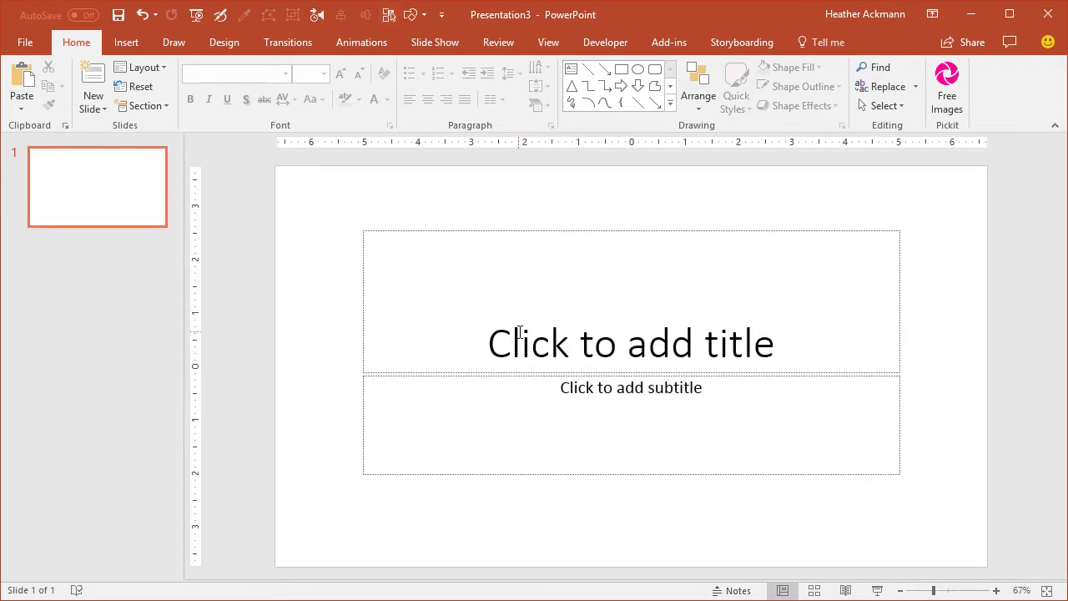
- Insert a 1-inch square over the title placeholder's upper-left corner, then view it in the Selection pane and close the pane
{"action": "left_click", "coordinate": [126, 45]}
{"action": "left_click", "coordinate": [247, 82]}
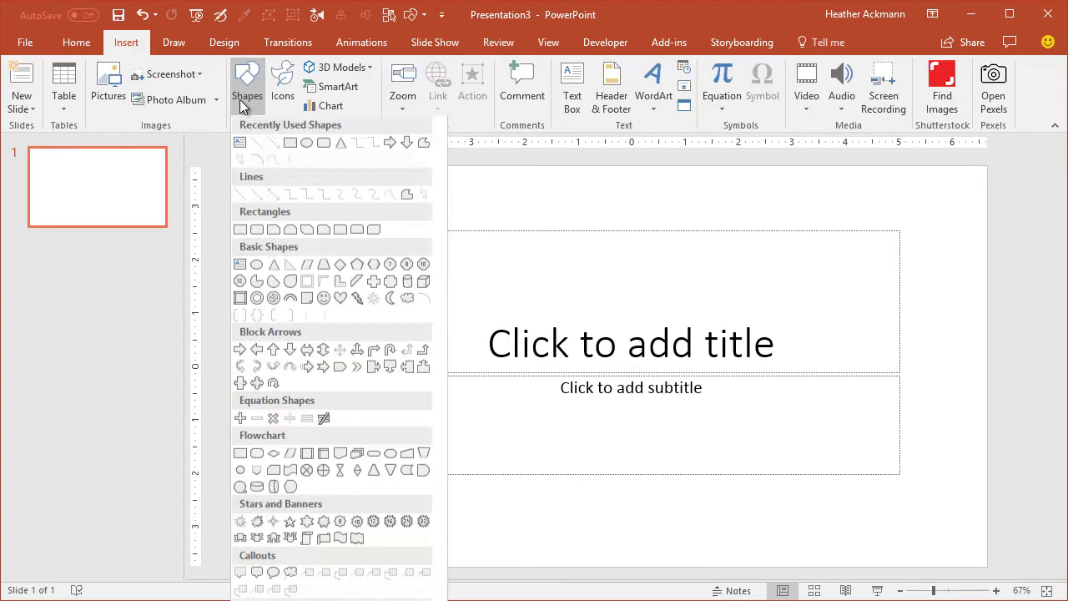
{"action": "left_click", "coordinate": [287, 145]}
{"action": "left_click", "coordinate": [349, 207]}
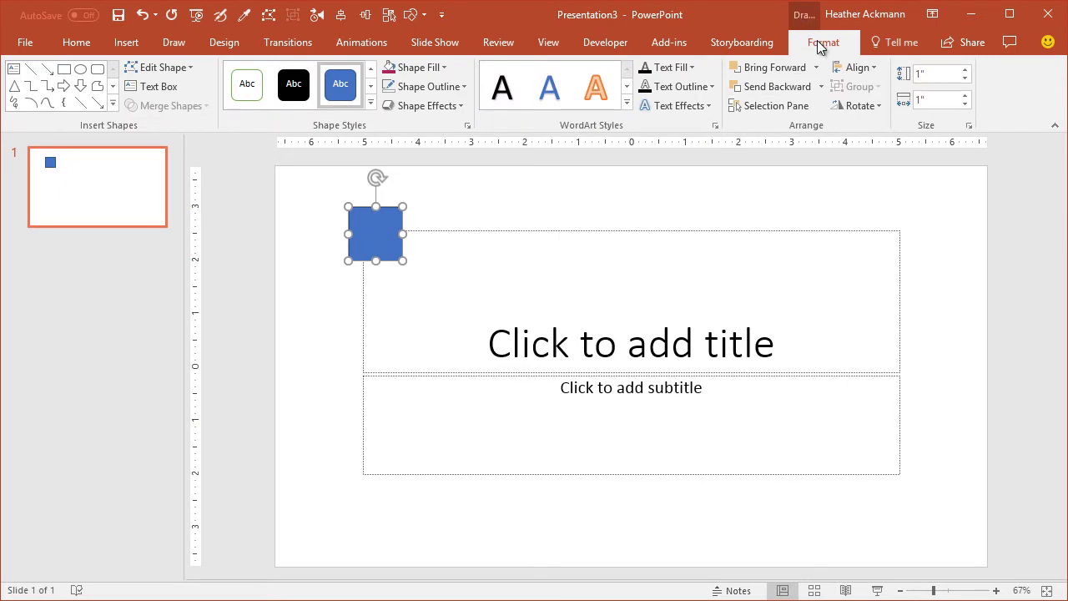
{"action": "left_click", "coordinate": [793, 110]}
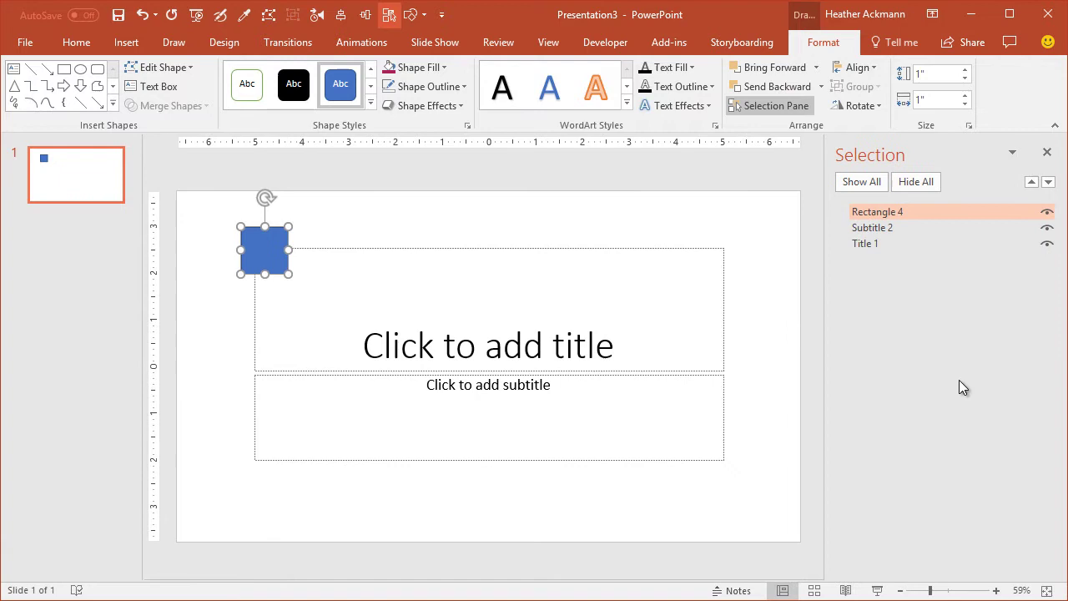
{"action": "left_click", "coordinate": [1048, 152]}
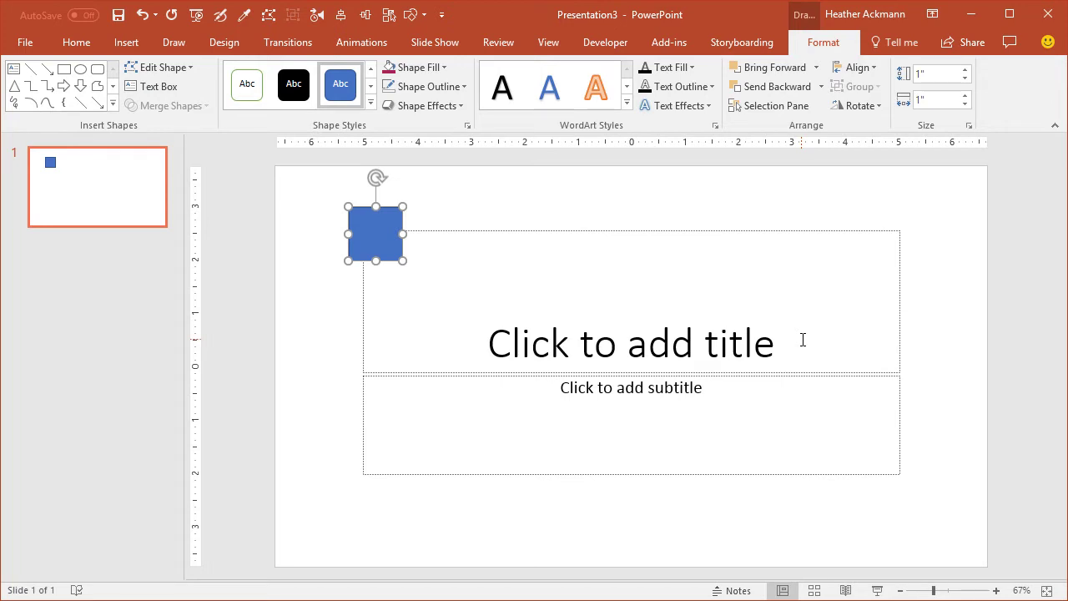
- Delete the 1-inch square from the slide
{"action": "left_click", "coordinate": [886, 44]}
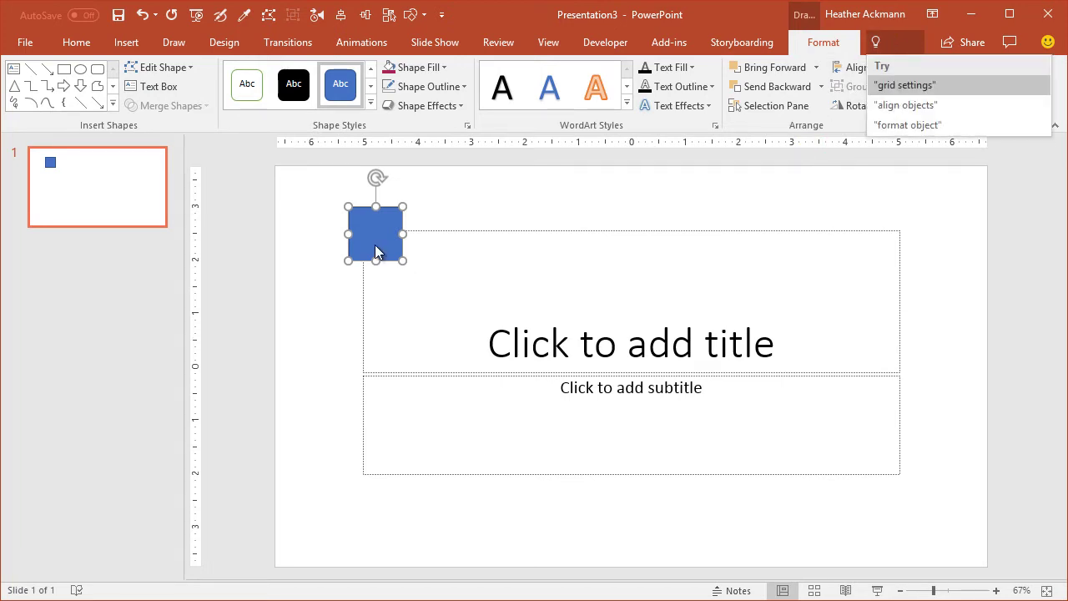
{"action": "left_click", "coordinate": [367, 237]}
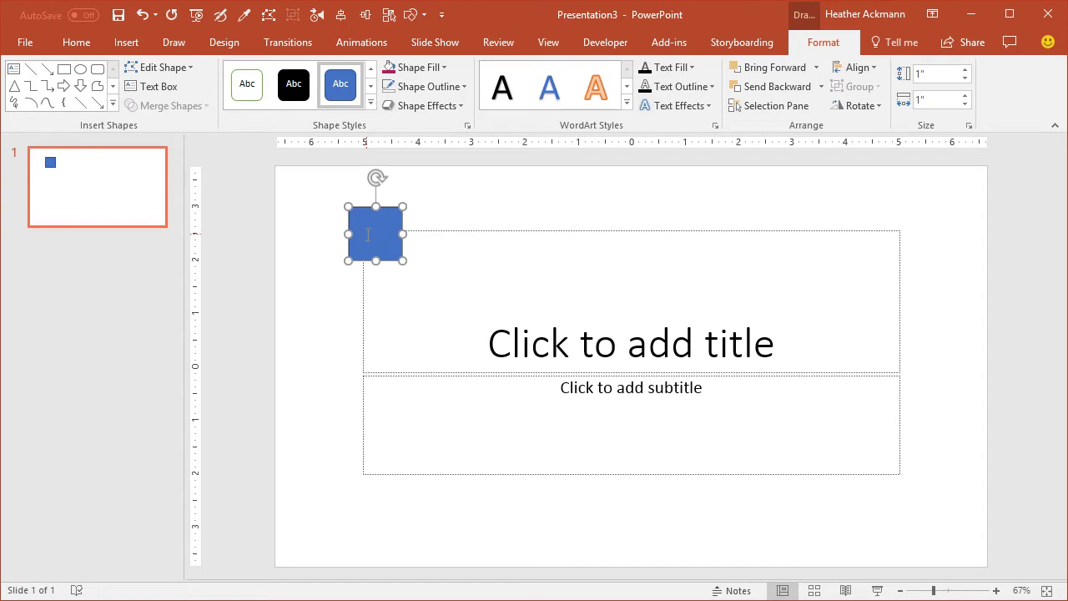
{"action": "key", "text": "Delete"}
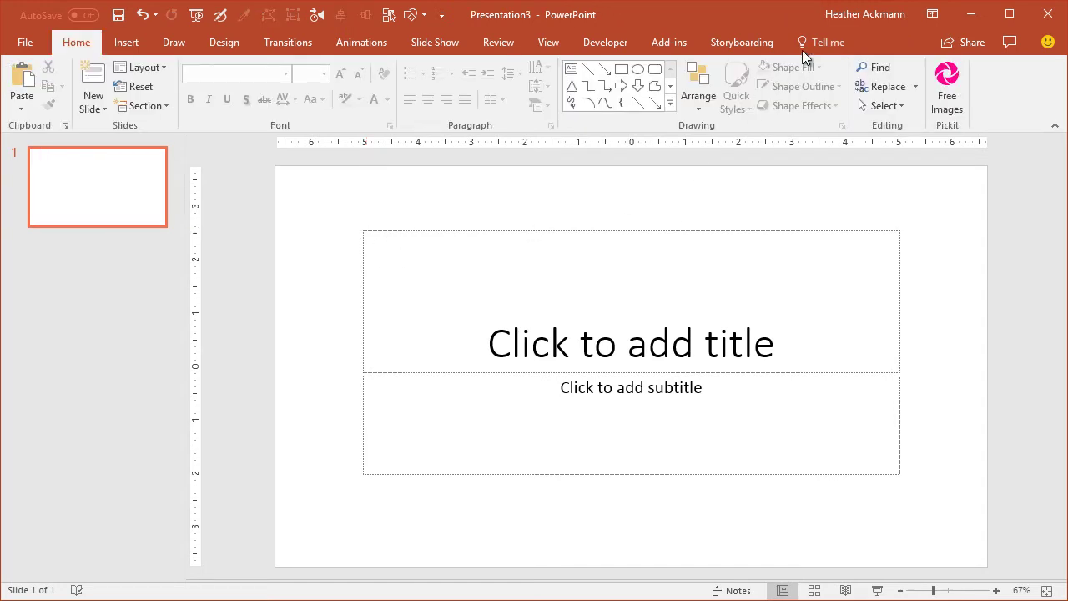
- Search the commands for "selection" and check the options offered for Display the Selection Pane
{"action": "left_click", "coordinate": [824, 45]}
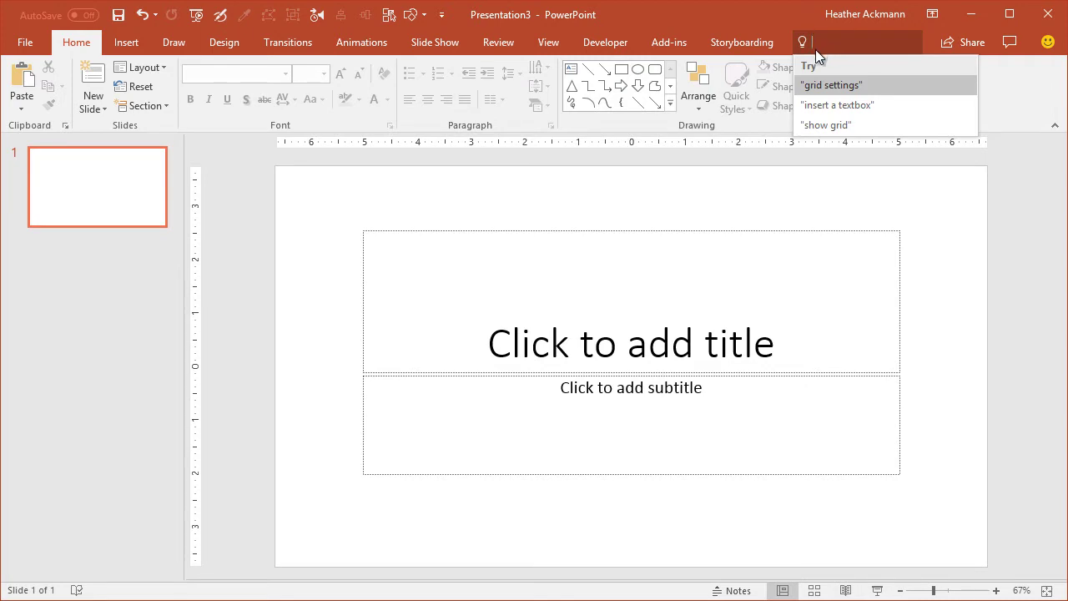
{"action": "type", "text": "s"}
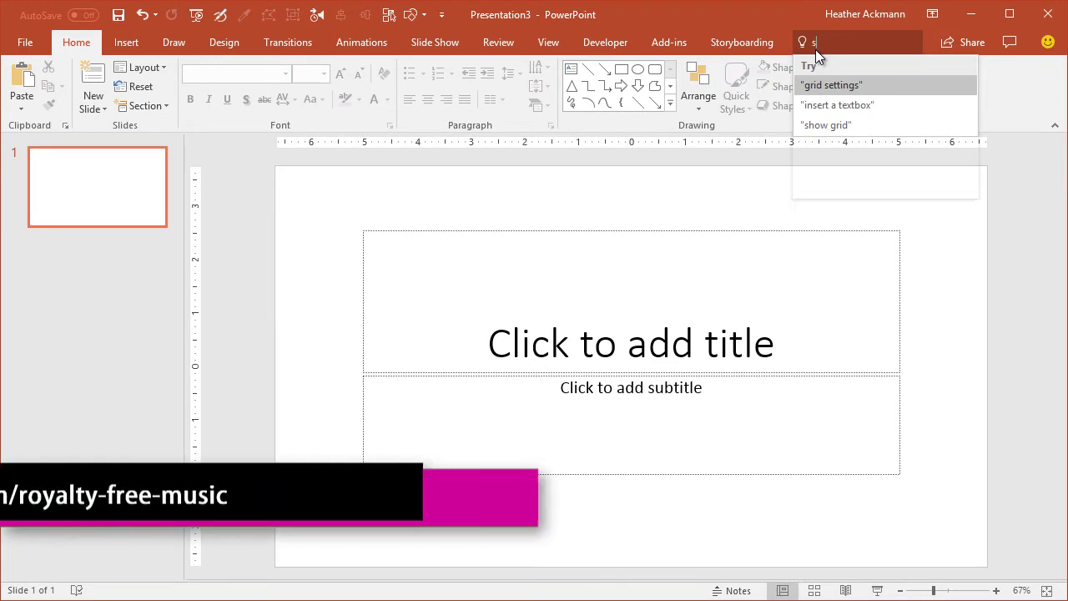
{"action": "type", "text": "election"}
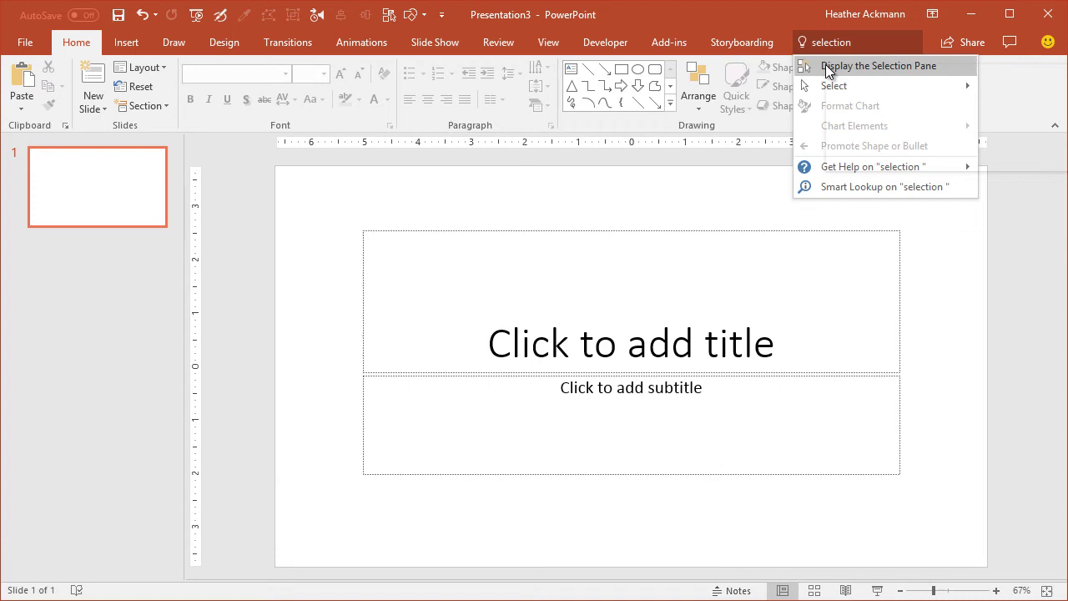
{"action": "right_click", "coordinate": [827, 67]}
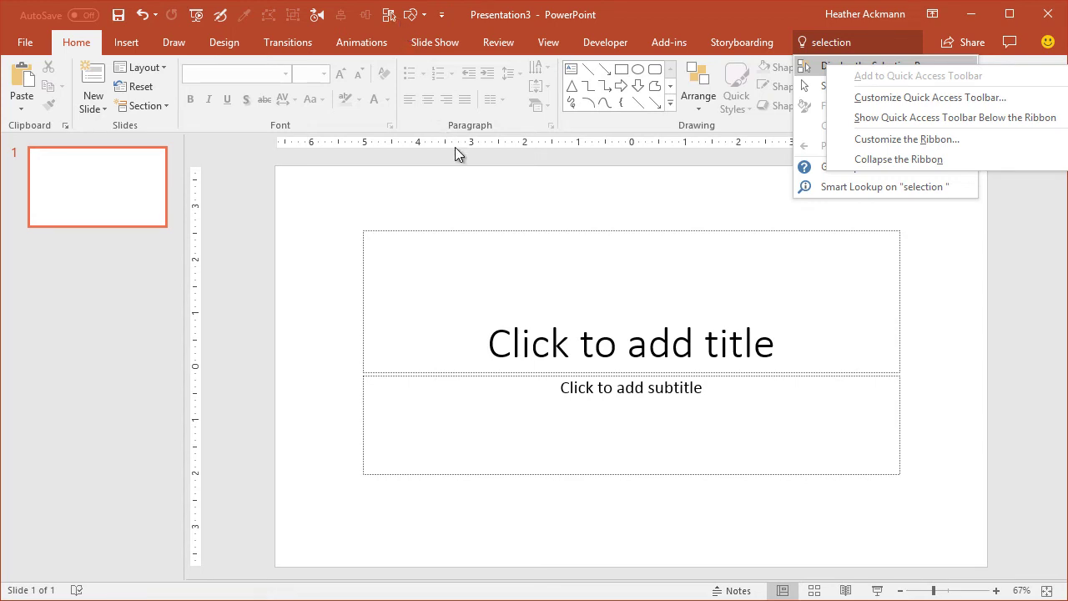
{"action": "left_click", "coordinate": [468, 190]}
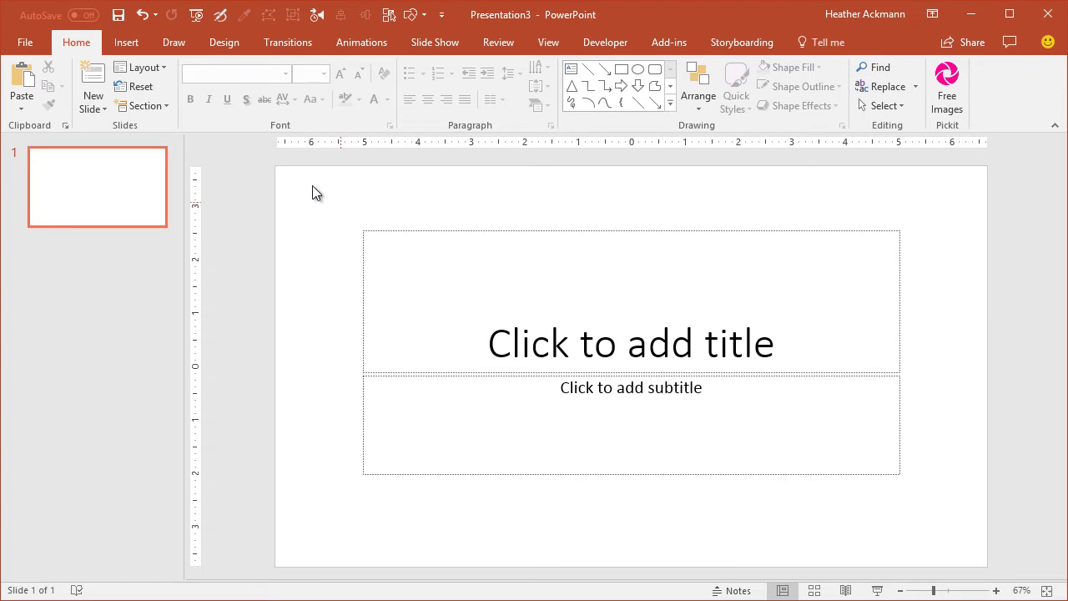
- Draw a rectangle about 5.14" wide and 1.77" high over the upper-left part of the title placeholder
{"action": "left_click", "coordinate": [123, 40]}
{"action": "left_click", "coordinate": [243, 104]}
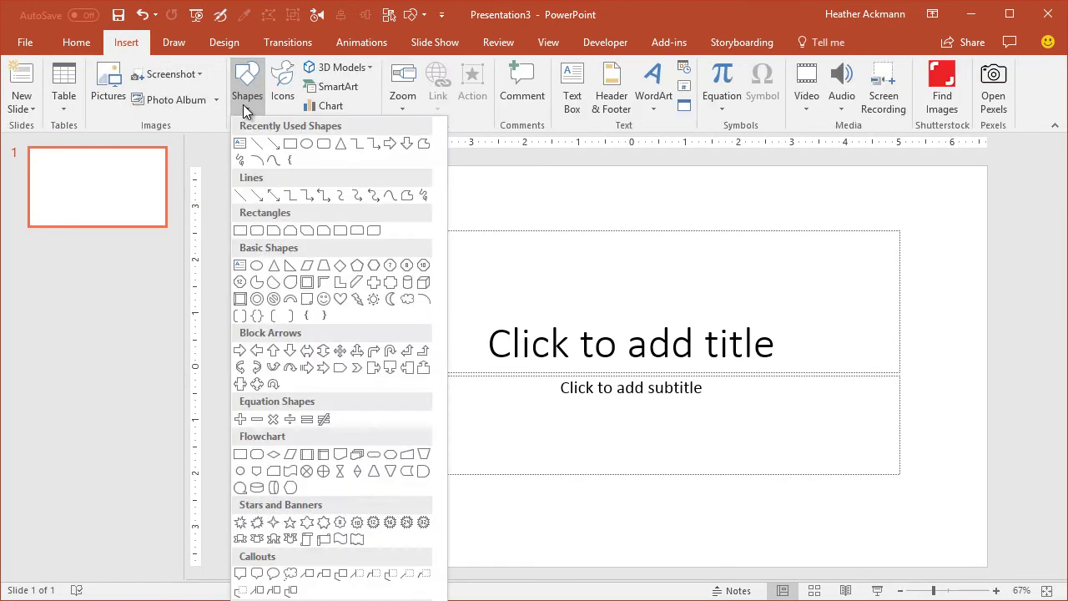
{"action": "left_click", "coordinate": [290, 143]}
{"action": "left_click_drag", "start_coordinate": [362, 234], "coordinate": [638, 330]}
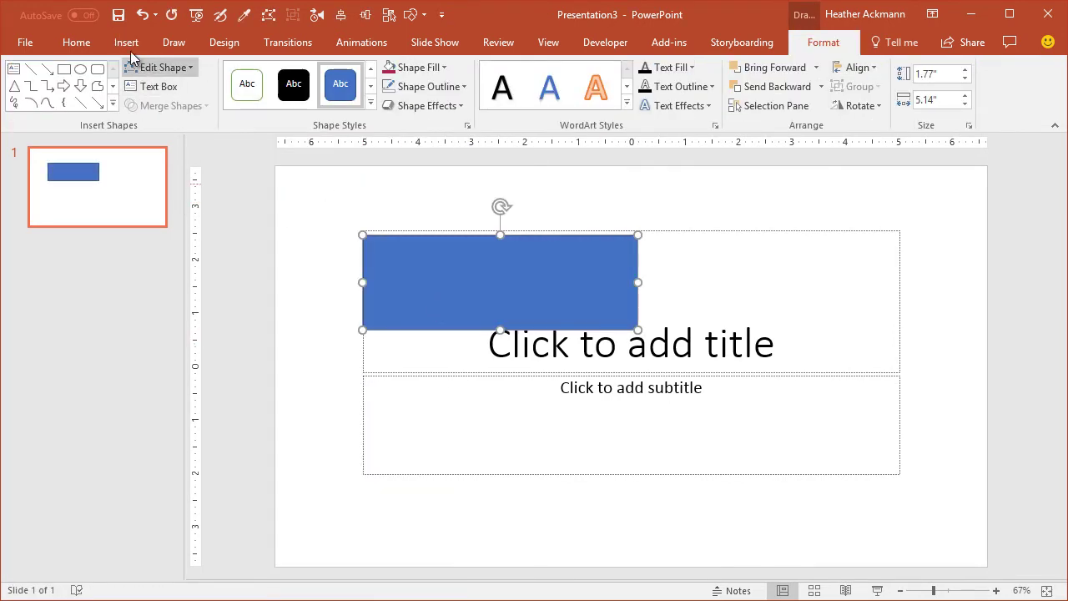
- Draw a second rectangle about 3.58" wide and 2.94" high, overlapping the first one's lower-right corner
{"action": "left_click", "coordinate": [126, 42]}
{"action": "left_click", "coordinate": [247, 83]}
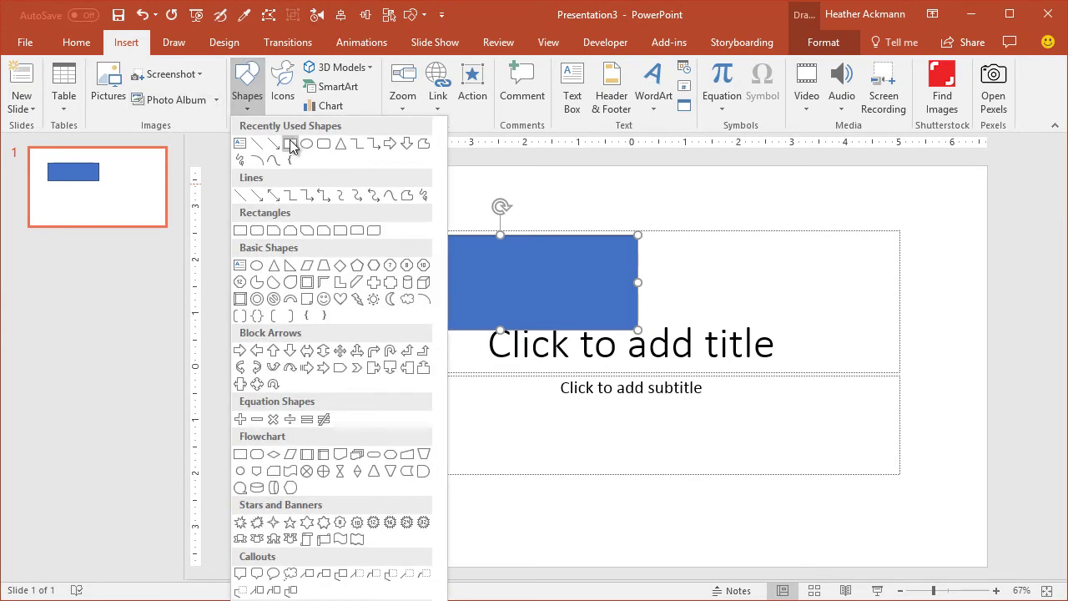
{"action": "left_click", "coordinate": [292, 145]}
{"action": "left_click_drag", "start_coordinate": [521, 291], "coordinate": [712, 448]}
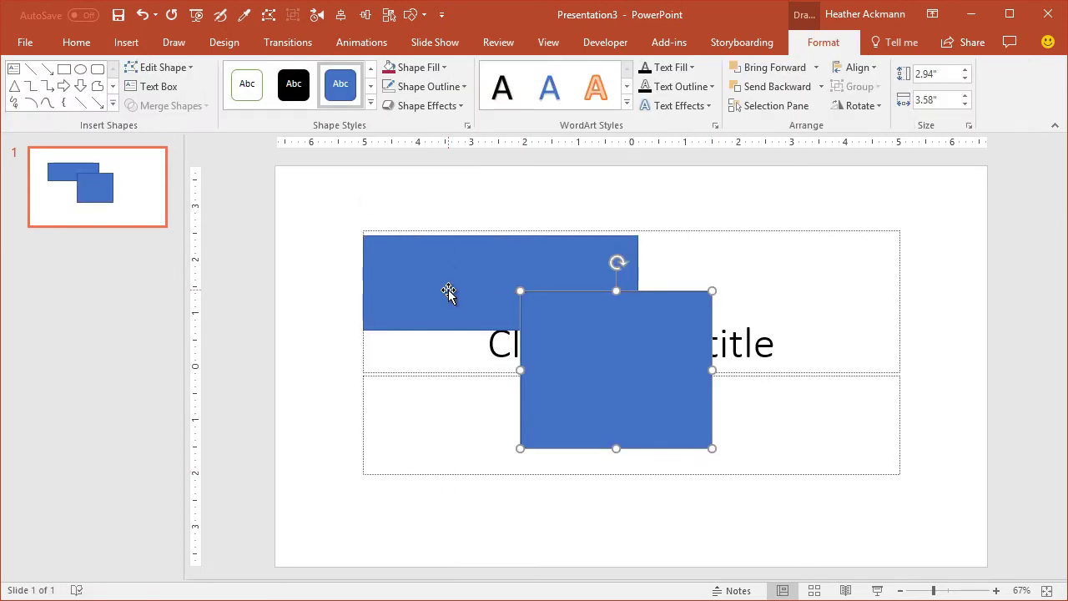
- Display the Selection pane and fill the front rectangle with dark red
{"action": "left_click", "coordinate": [777, 105]}
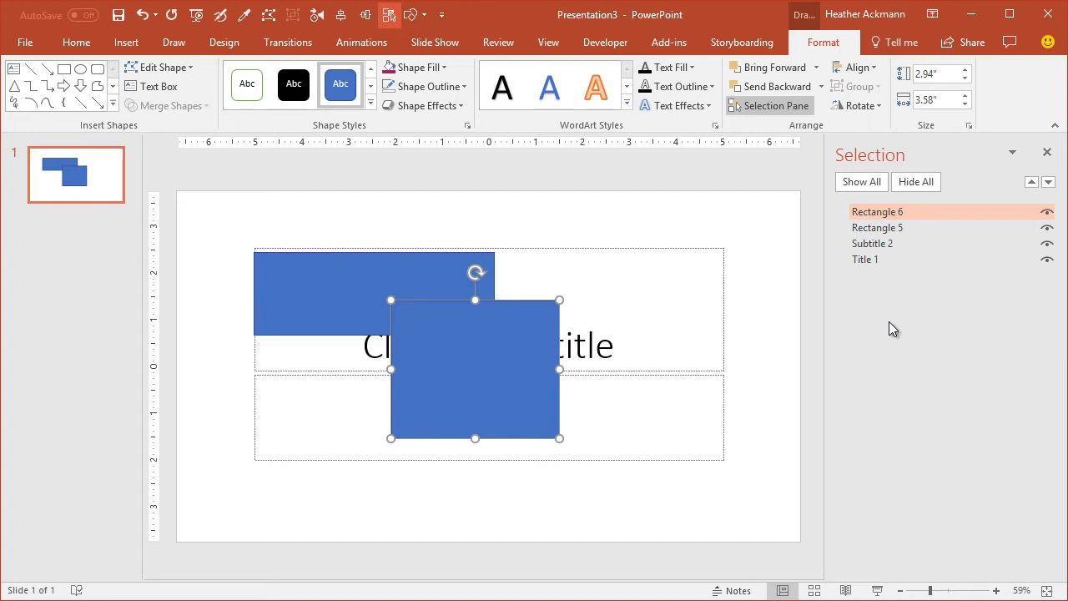
{"action": "left_click", "coordinate": [361, 312]}
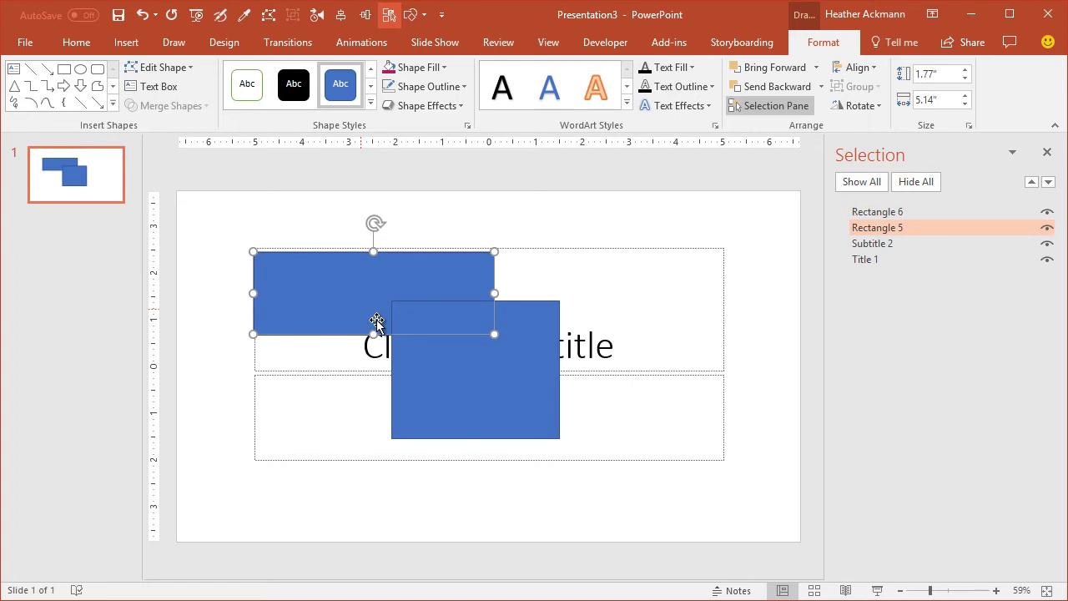
{"action": "left_click", "coordinate": [489, 406]}
{"action": "left_click", "coordinate": [396, 70]}
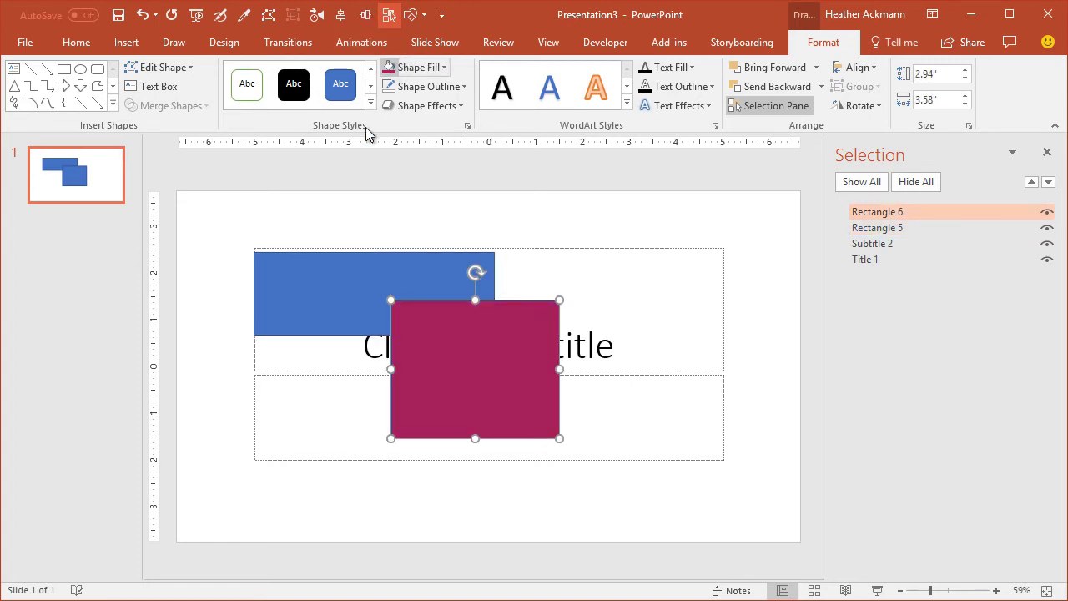
{"action": "left_click", "coordinate": [309, 290]}
{"action": "left_click", "coordinate": [447, 357]}
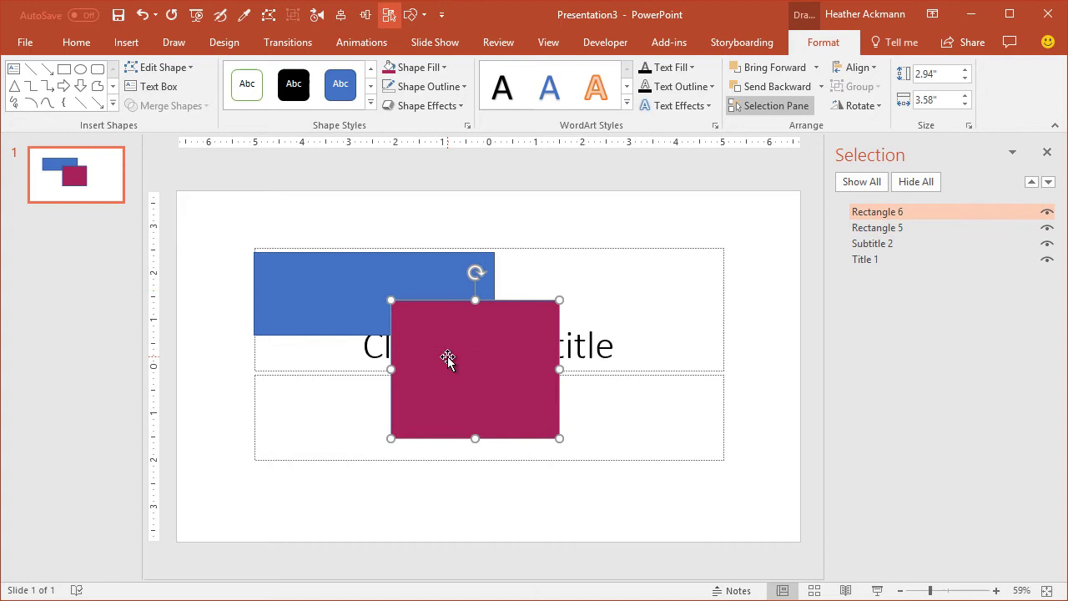
- Rename the wide blue rectangle as "Blue Rectangle" in the Selection pane
{"action": "left_click", "coordinate": [372, 305]}
{"action": "left_click", "coordinate": [881, 227]}
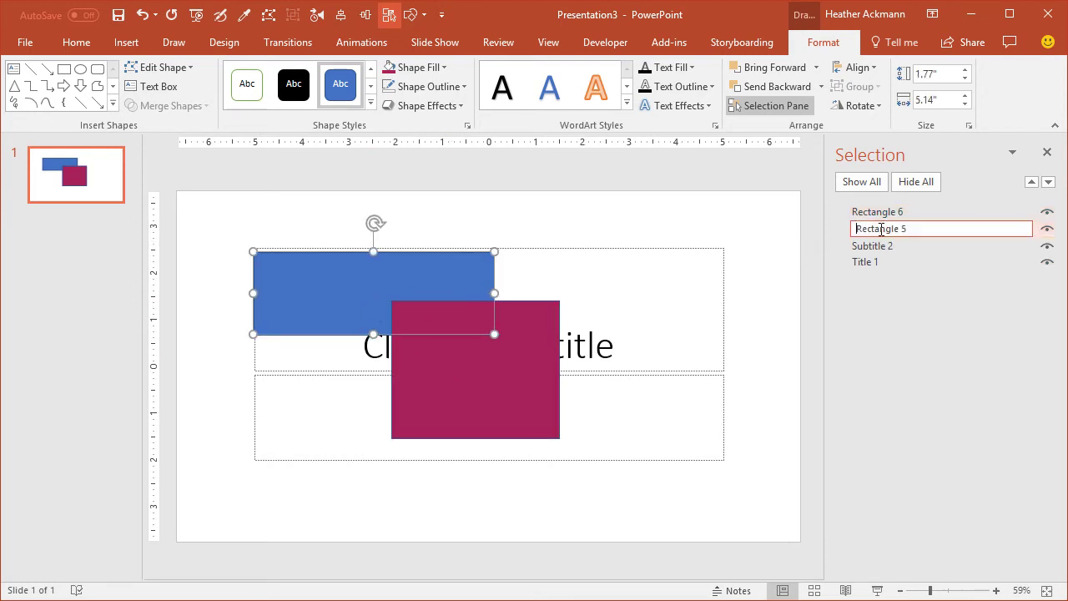
{"action": "left_click_drag", "start_coordinate": [928, 230], "coordinate": [841, 234]}
{"action": "type", "text": "Blue Rectangle"}
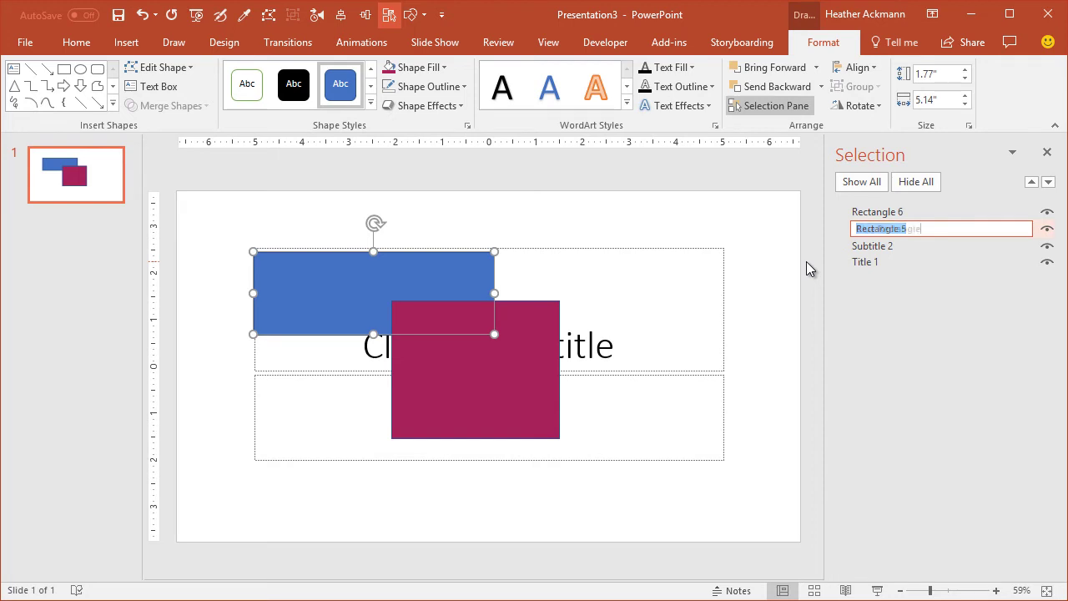
{"action": "key", "text": "Return"}
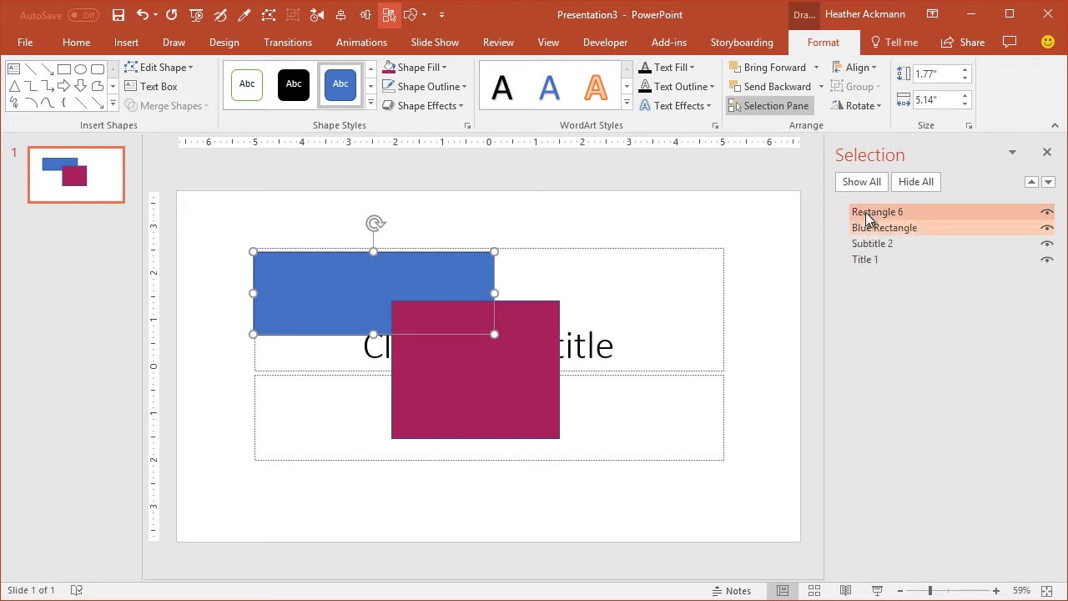
- Rename the dark red rectangle as "Red Rectangle" in the Selection pane
{"action": "left_click", "coordinate": [933, 214]}
{"action": "left_click", "coordinate": [930, 212]}
{"action": "left_click_drag", "start_coordinate": [930, 212], "coordinate": [824, 218]}
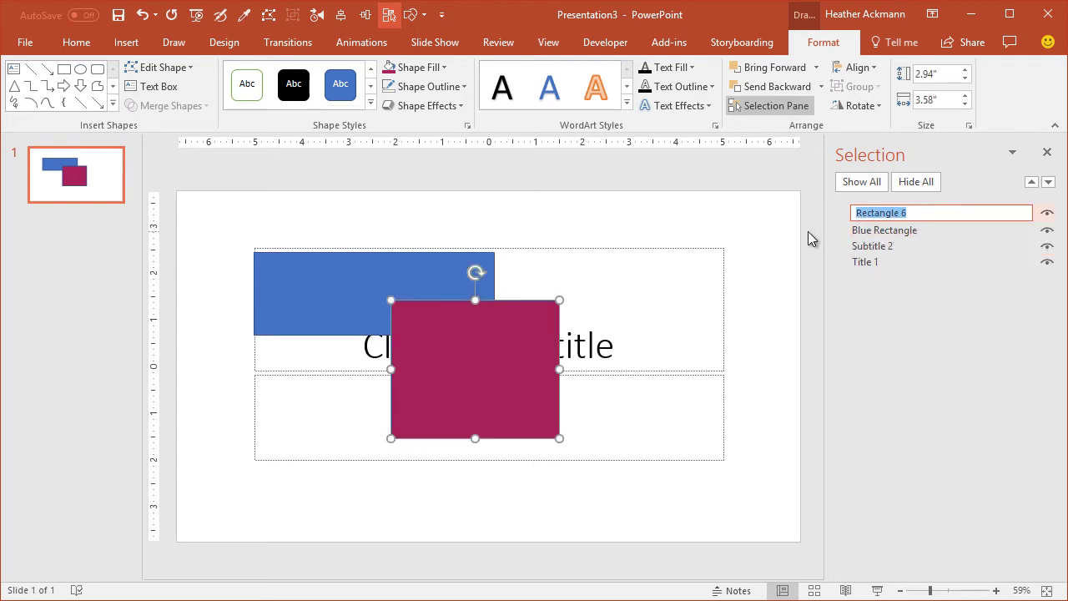
{"action": "type", "text": "Red Rectangle"}
{"action": "key", "text": "Return"}
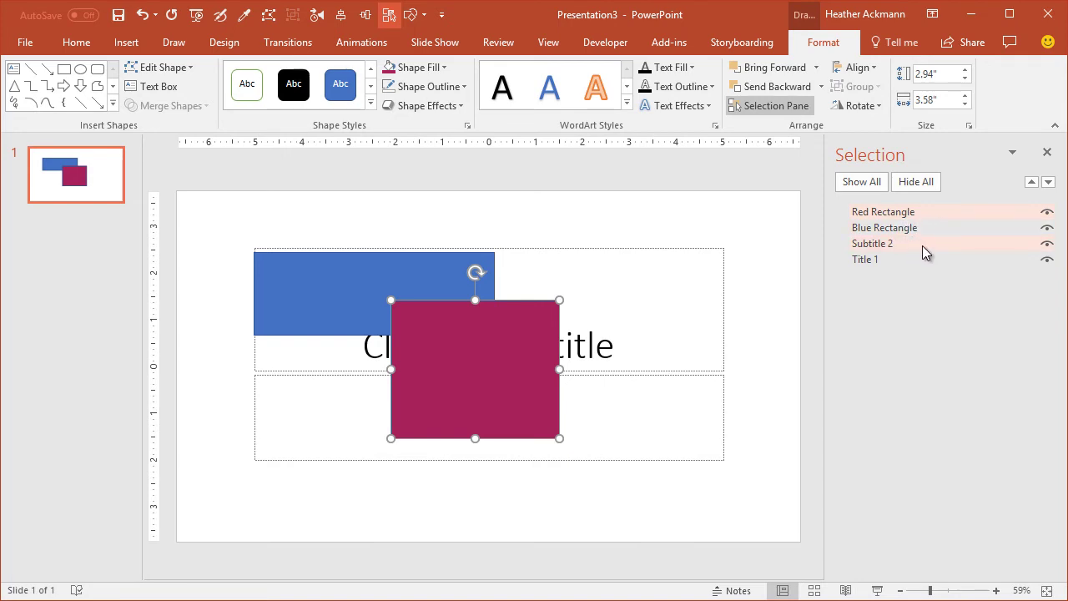
- Move Red Rectangle one level back behind Blue Rectangle, then hide it and show it again
{"action": "left_click", "coordinate": [1049, 182]}
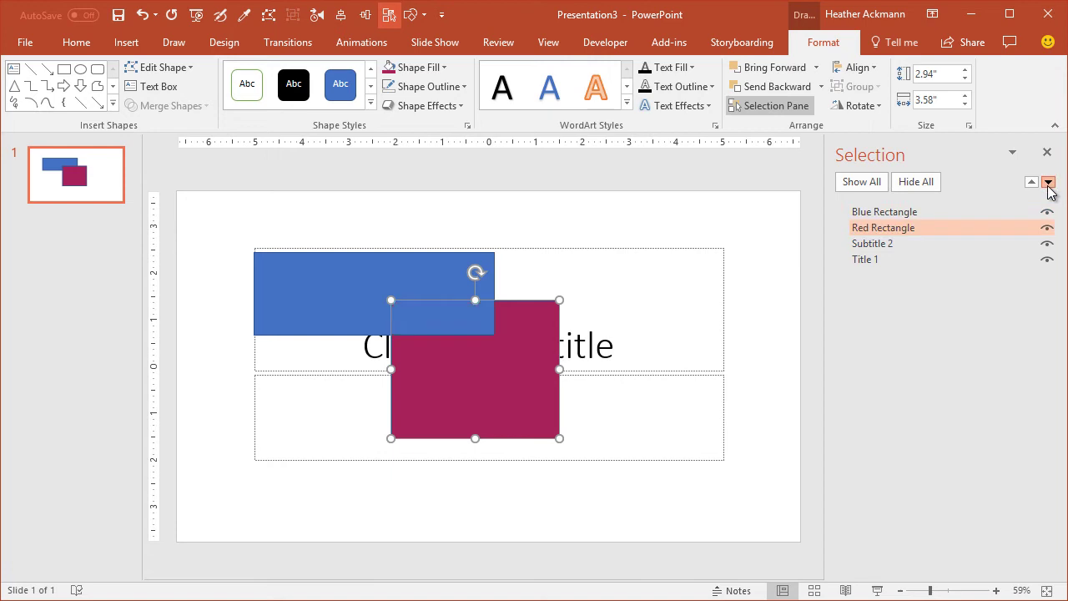
{"action": "left_click", "coordinate": [1048, 231]}
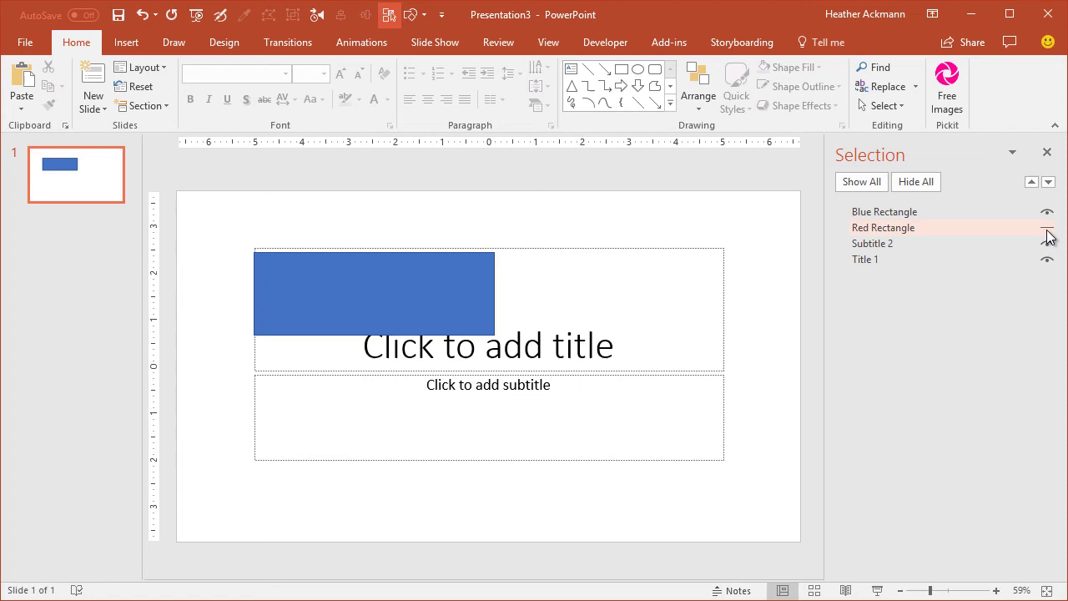
{"action": "left_click", "coordinate": [1048, 230]}
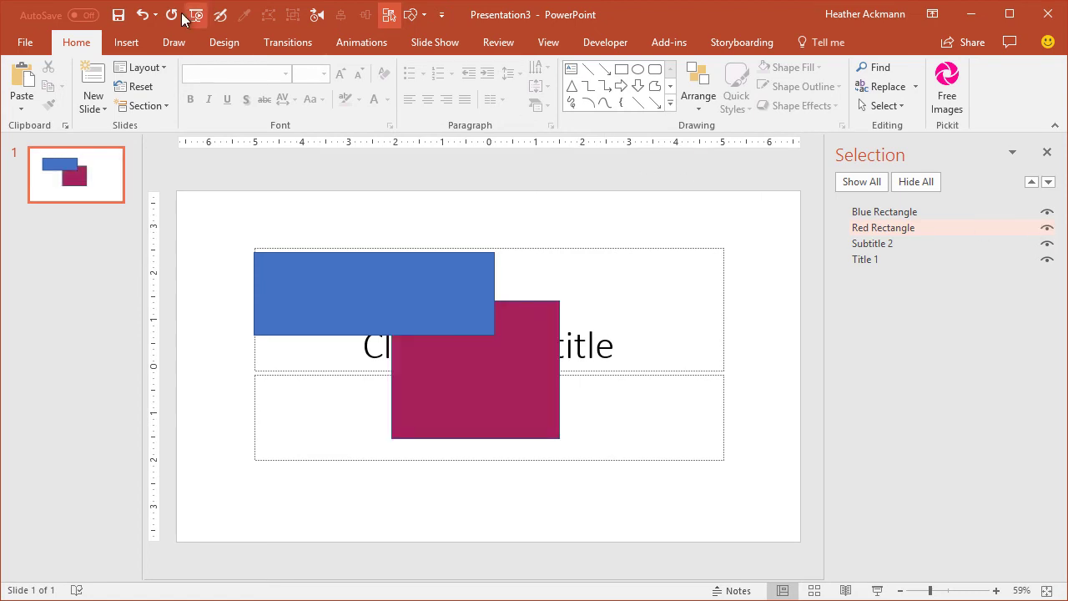